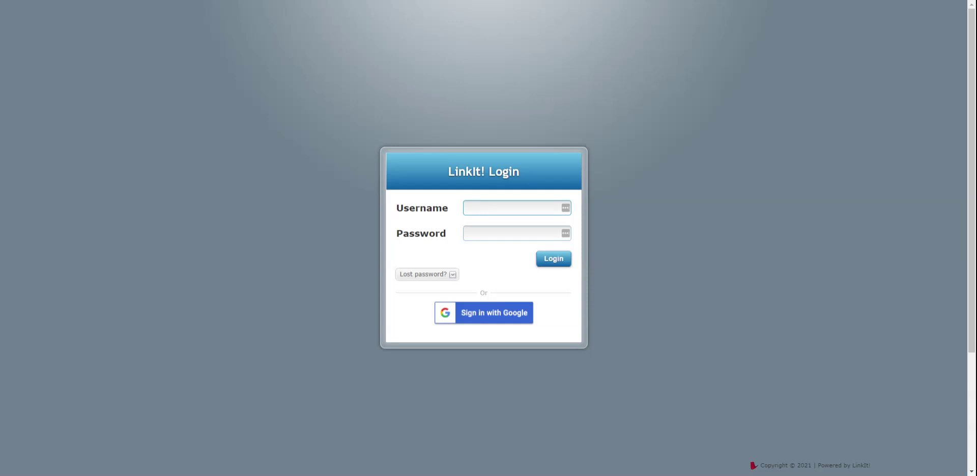
Sign in to LinkIt! with the school administrator's username and password
click(473, 232)
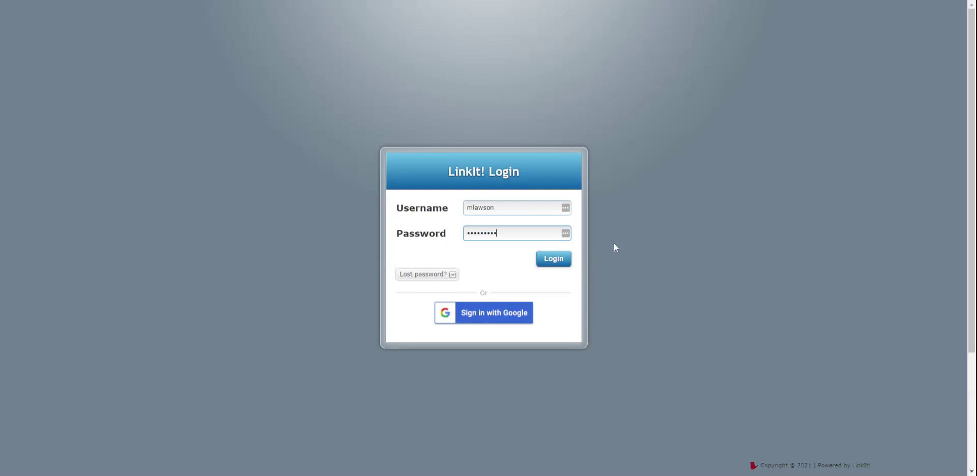
click(547, 265)
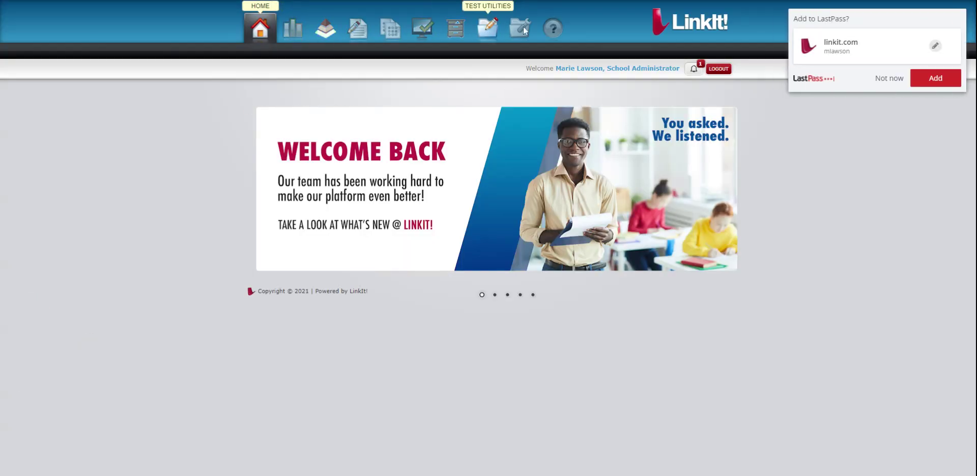
Dismiss the LastPass save-password prompt and go to Data Locker's Enter Results page
click(890, 79)
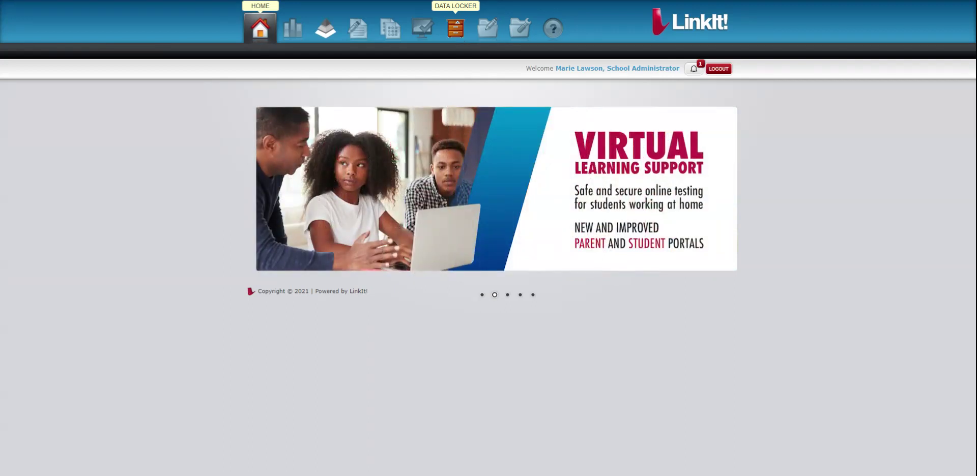
mouse_move(451, 40)
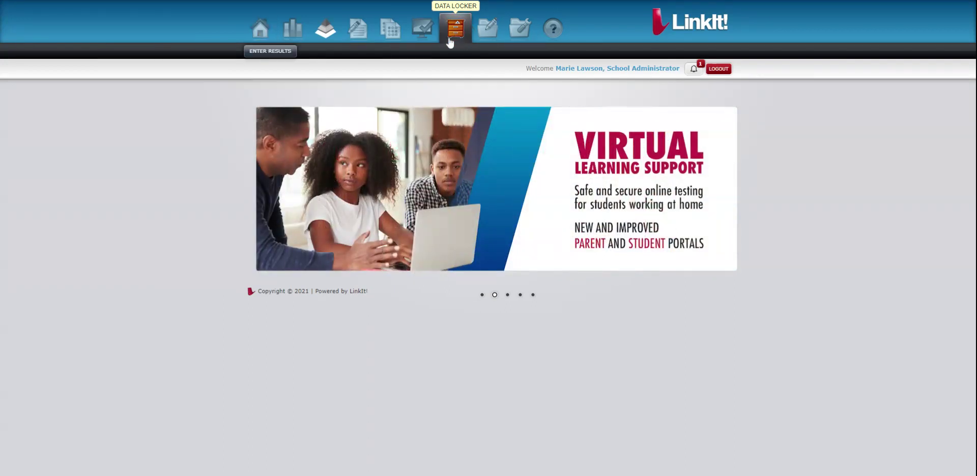
click(261, 56)
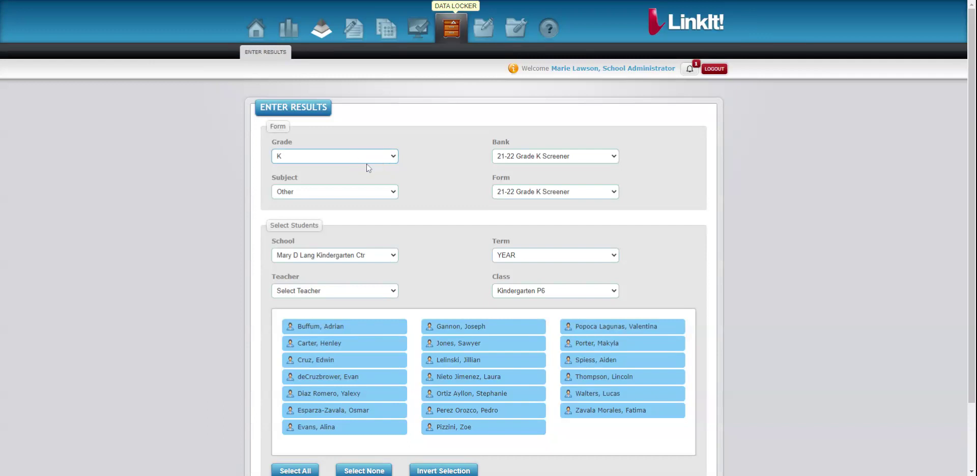
Confirm Grade K, Subject Other, form 21-22 Grade K Screener, Term YEAR, class Kindergarten P6
click(435, 145)
click(359, 191)
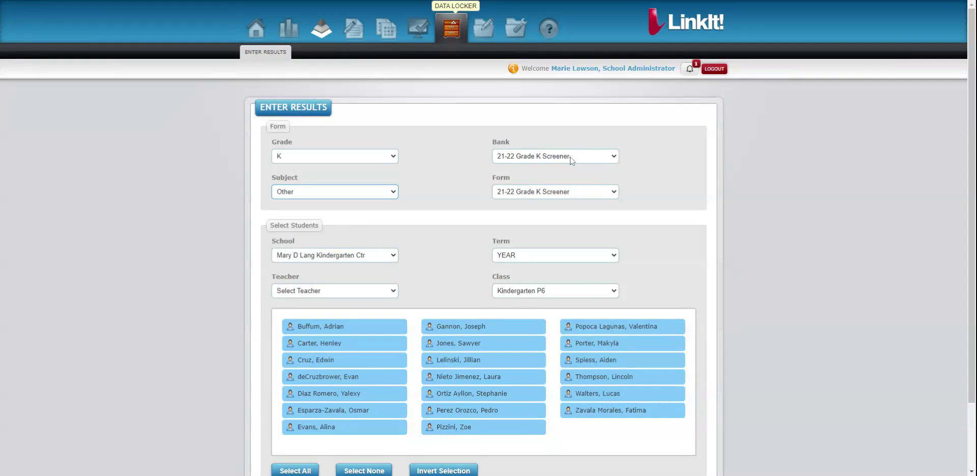
scroll(425, 244, down, 2)
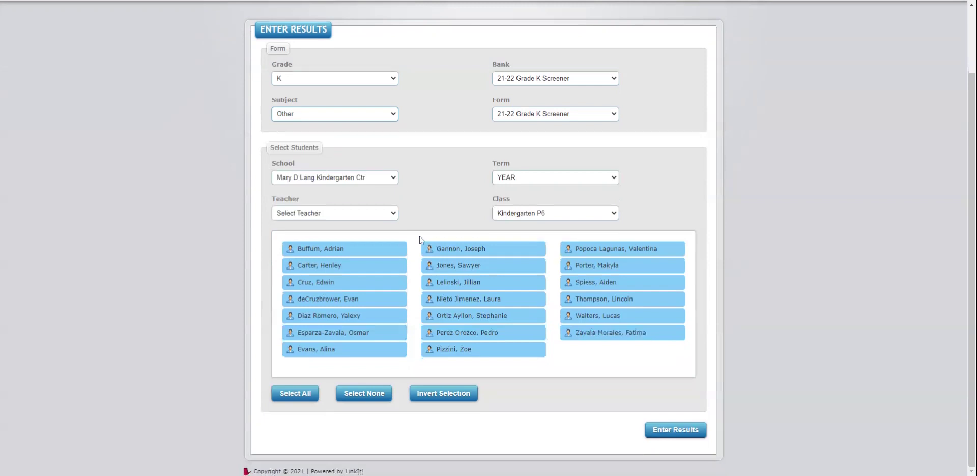
Check the class's teacher filter and clear the whole student selection
click(327, 214)
click(441, 190)
click(472, 249)
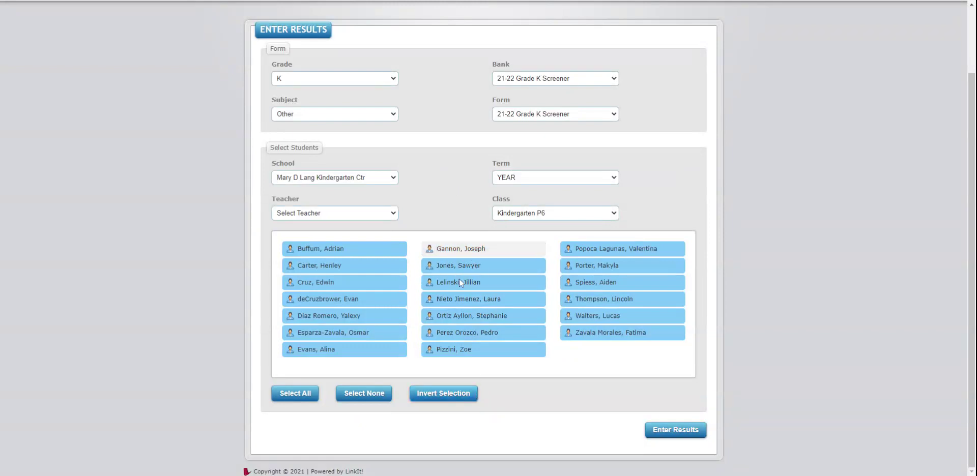
click(365, 395)
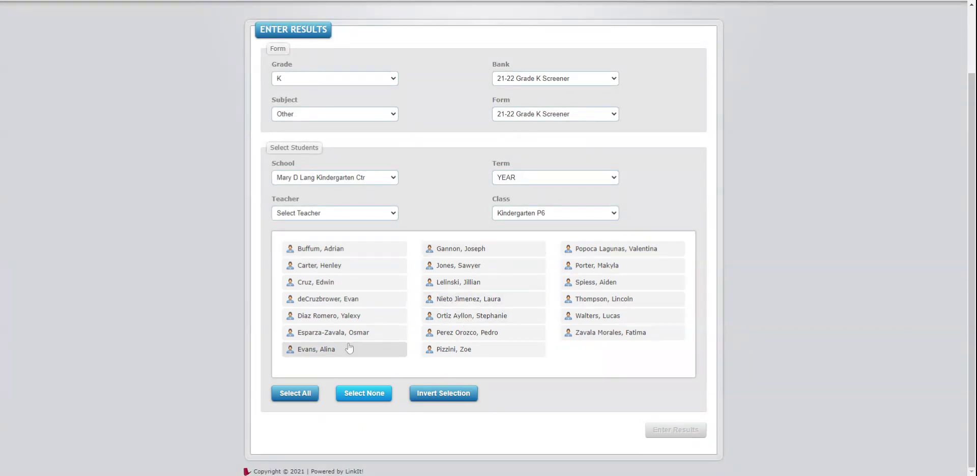
Select the top student in each of the three columns and open their results grid
click(336, 249)
click(446, 249)
click(609, 248)
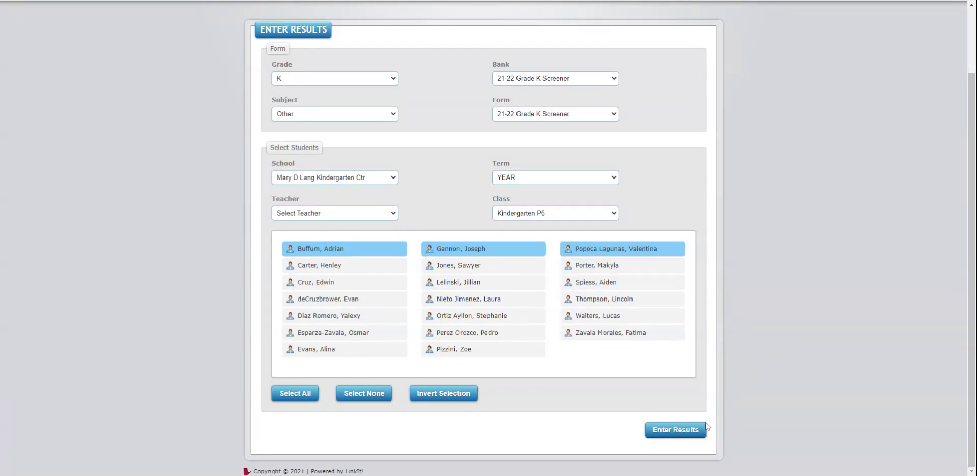
click(673, 430)
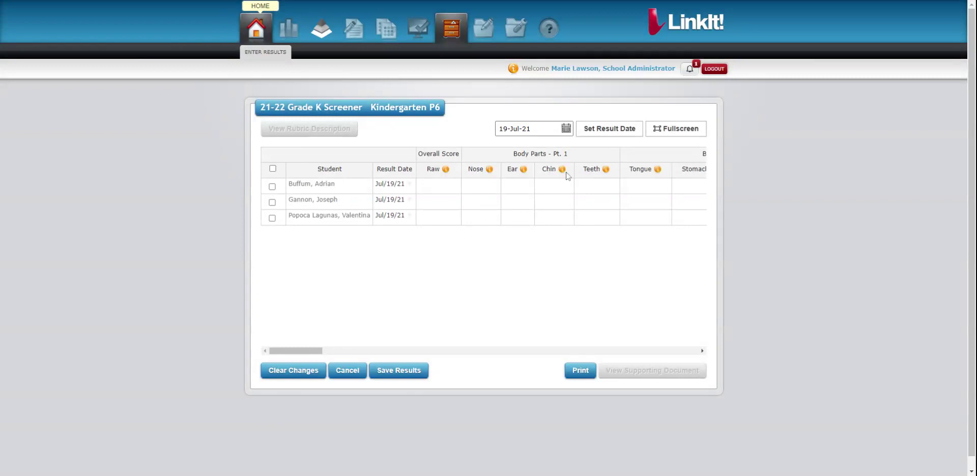
Expand the 21-22 Grade K Screener results grid to fullscreen
click(678, 132)
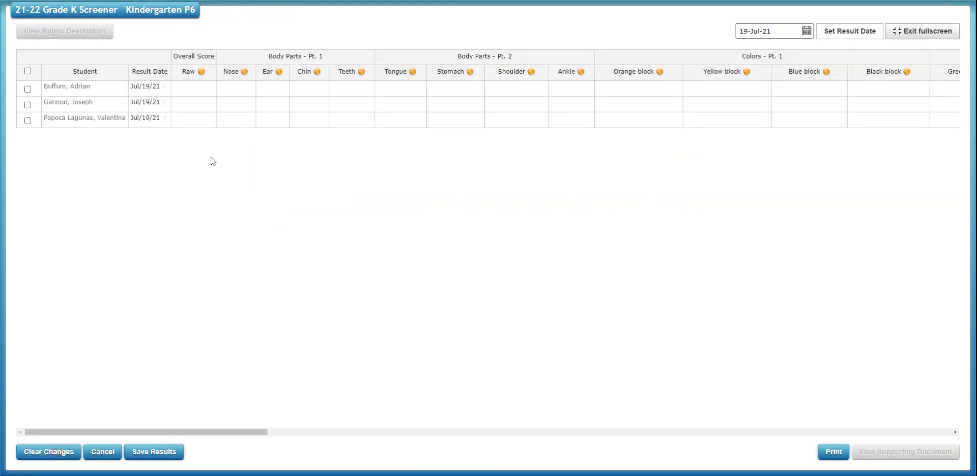
Score 1 for the first student's Nose, Ear, Chin and Teeth items
click(194, 93)
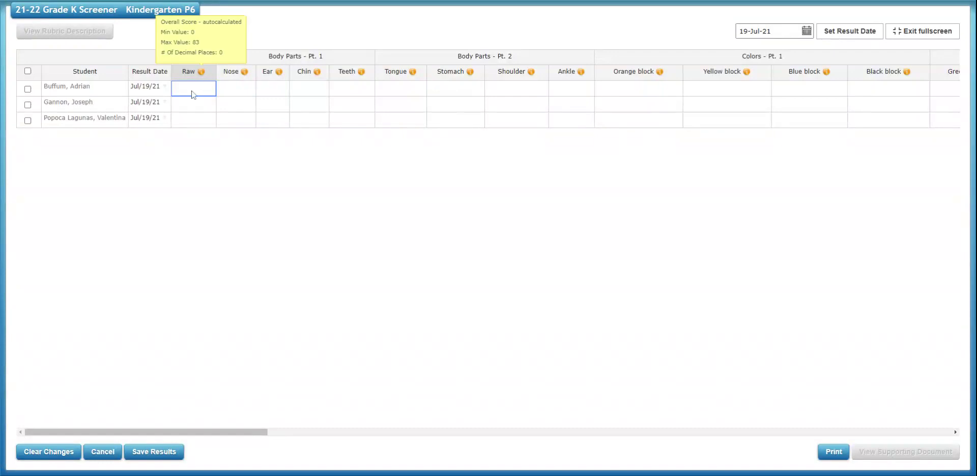
click(224, 90)
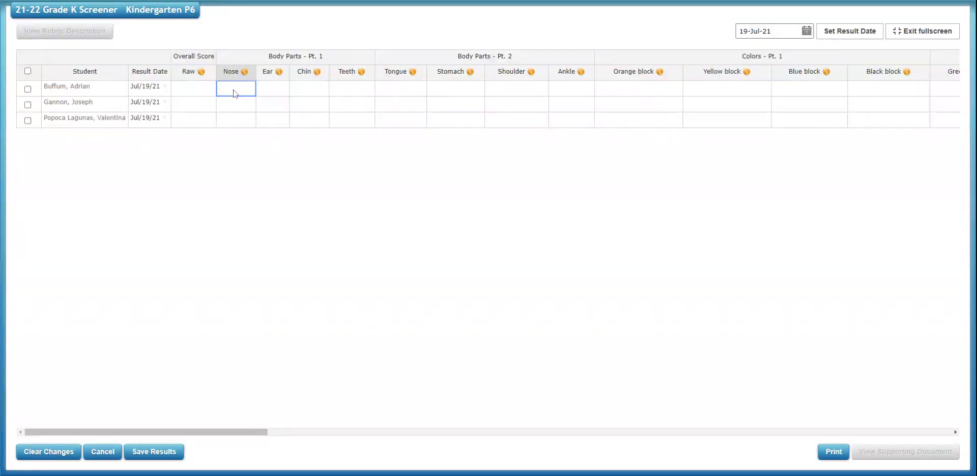
text(1)
click(278, 89)
text(1)
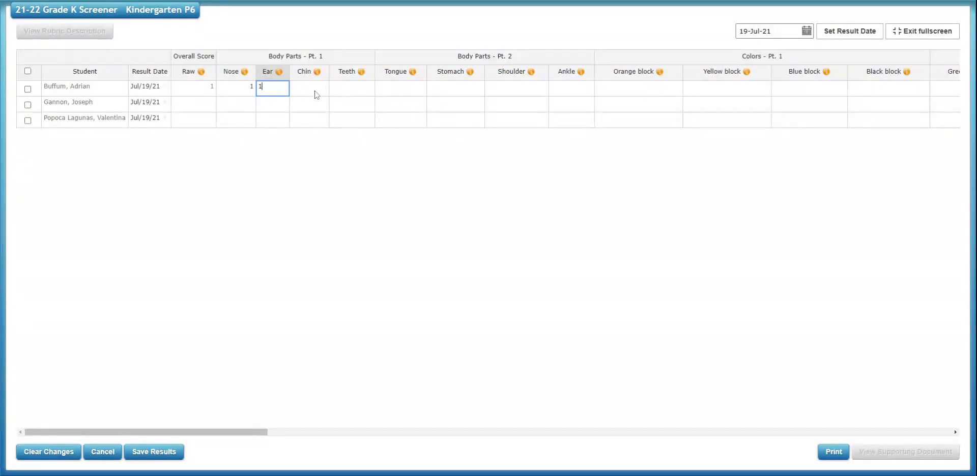
click(319, 91)
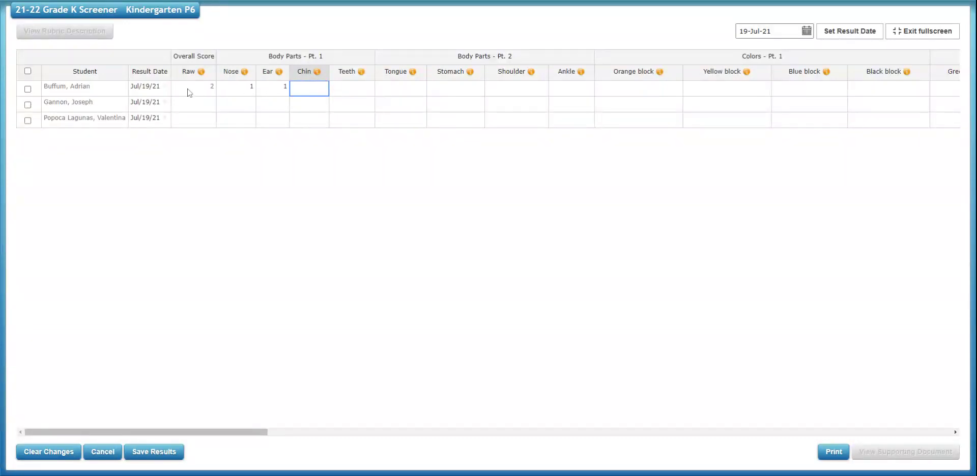
text(1)
click(357, 93)
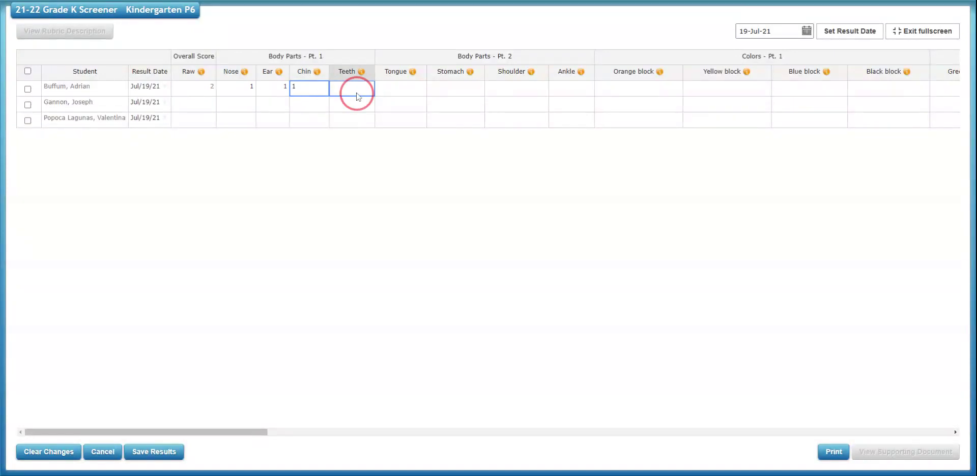
text(1)
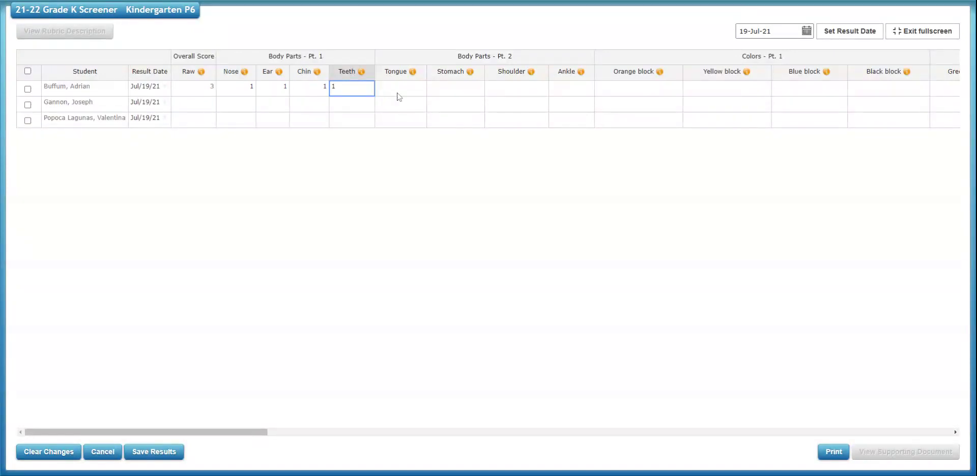
click(400, 89)
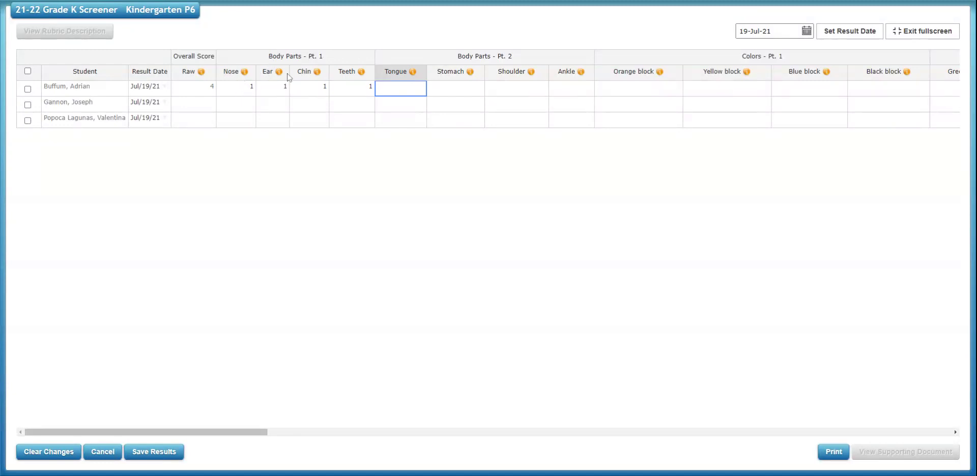
Score 1 for Tongue, Stomach, Shoulder and Ankle, bringing the Raw score to 7
mouse_move(319, 74)
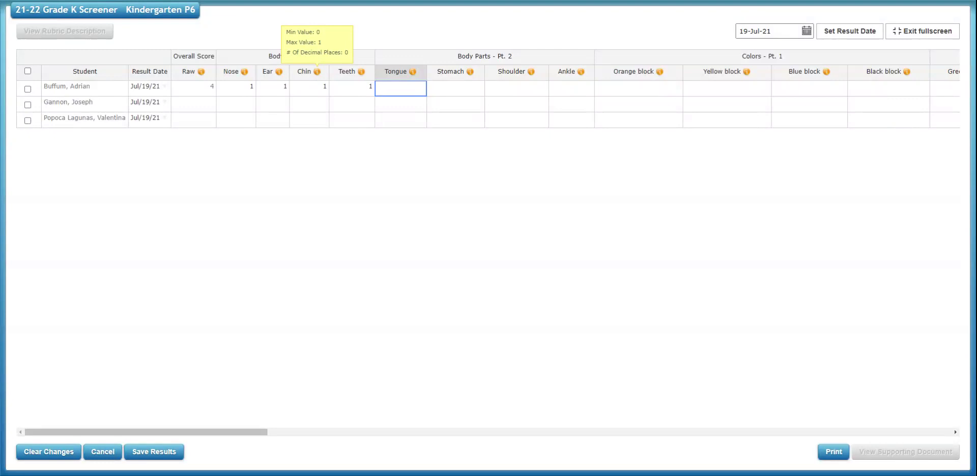
click(321, 74)
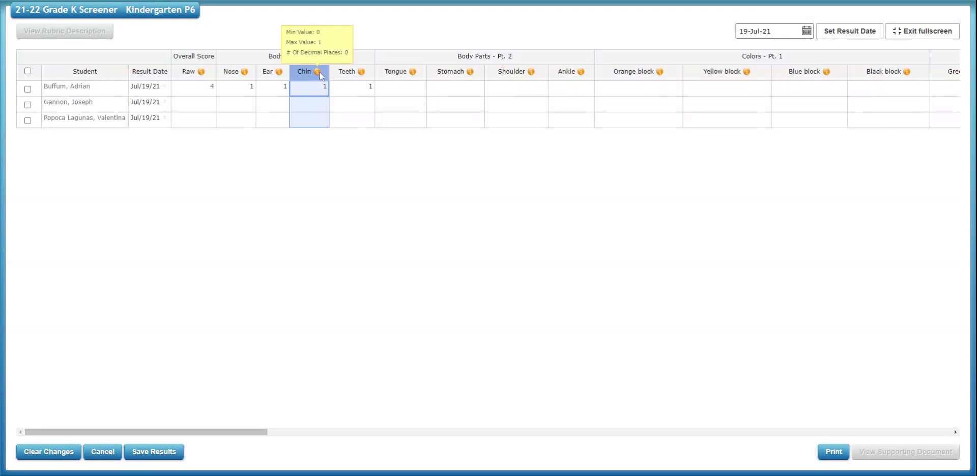
click(410, 90)
text(1)
click(463, 90)
text(1)
click(531, 91)
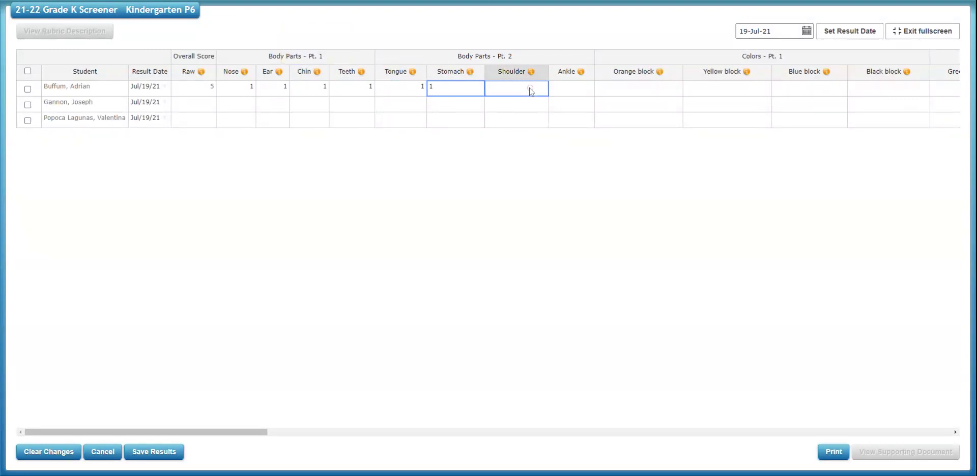
text(1)
click(574, 88)
text(1)
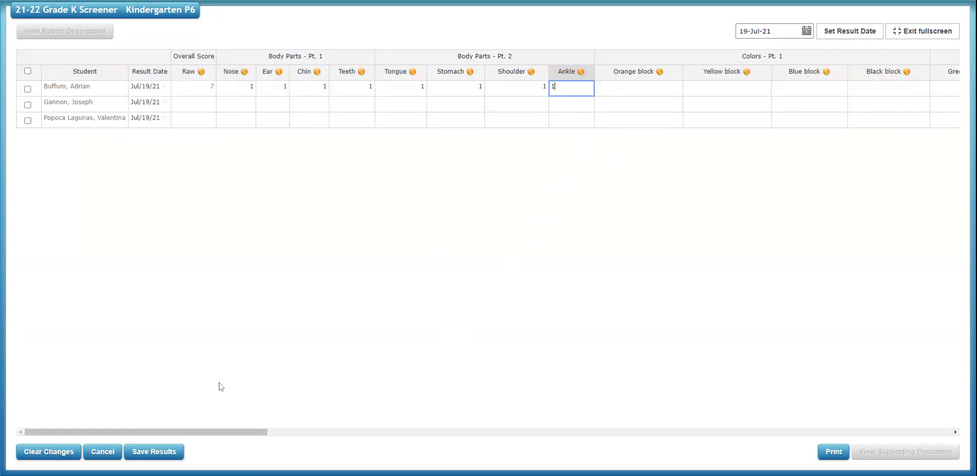
drag(185, 432, 135, 436)
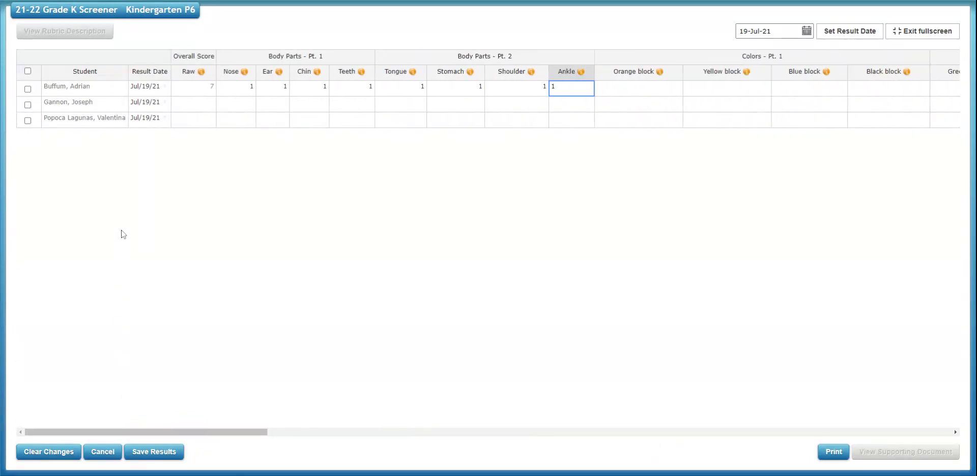